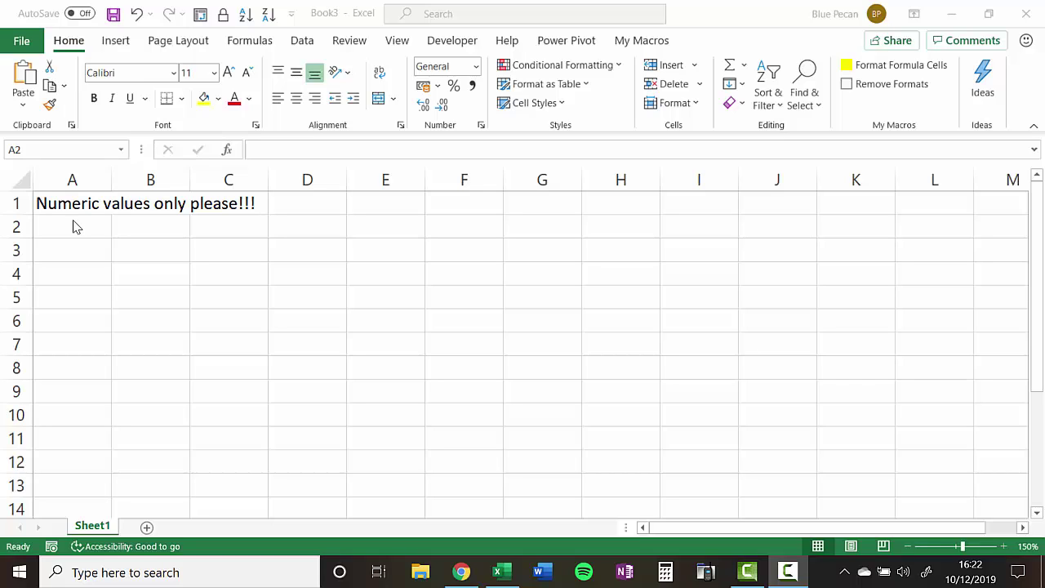
Select the empty range A2:A10 beneath the heading and switch to the Data ribbon.
{"action": "left_click", "coordinate": [74, 226]}
{"action": "left_click_drag", "start_coordinate": [74, 227], "coordinate": [78, 418]}
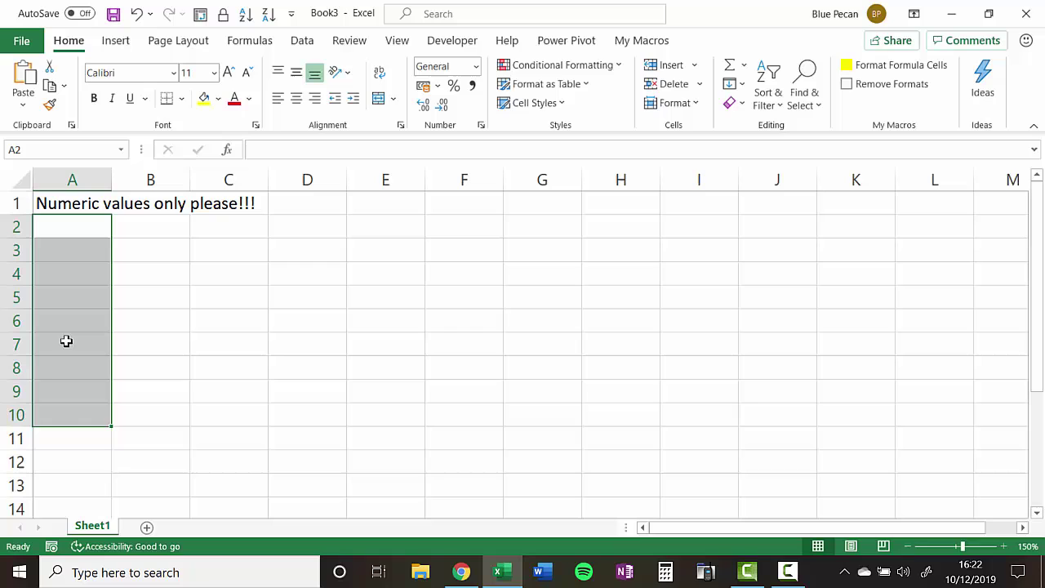
{"action": "left_click", "coordinate": [302, 41]}
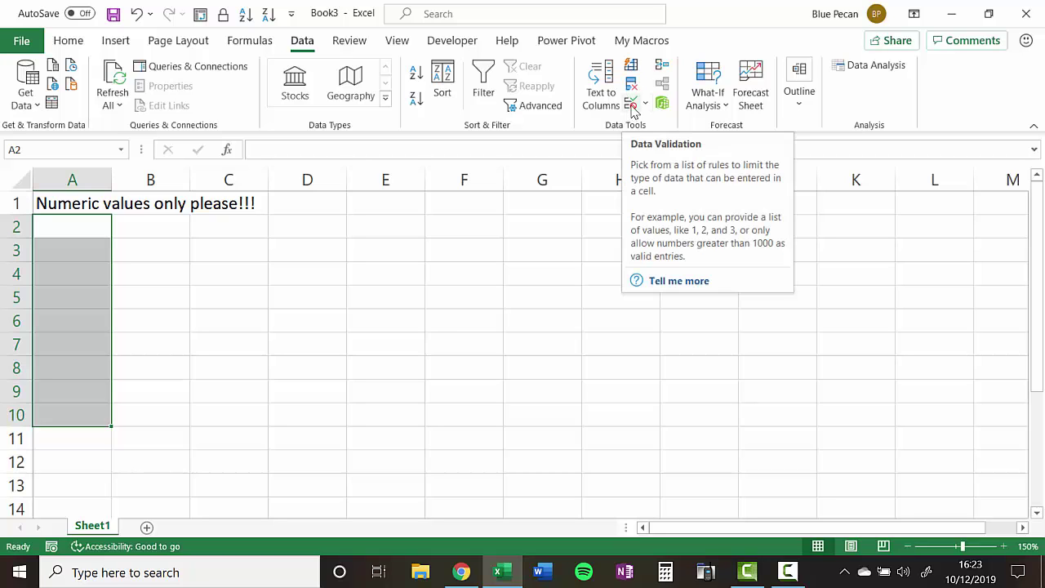
Open Data Validation for A2:A10 and allow only whole numbers.
{"action": "left_click", "coordinate": [633, 109]}
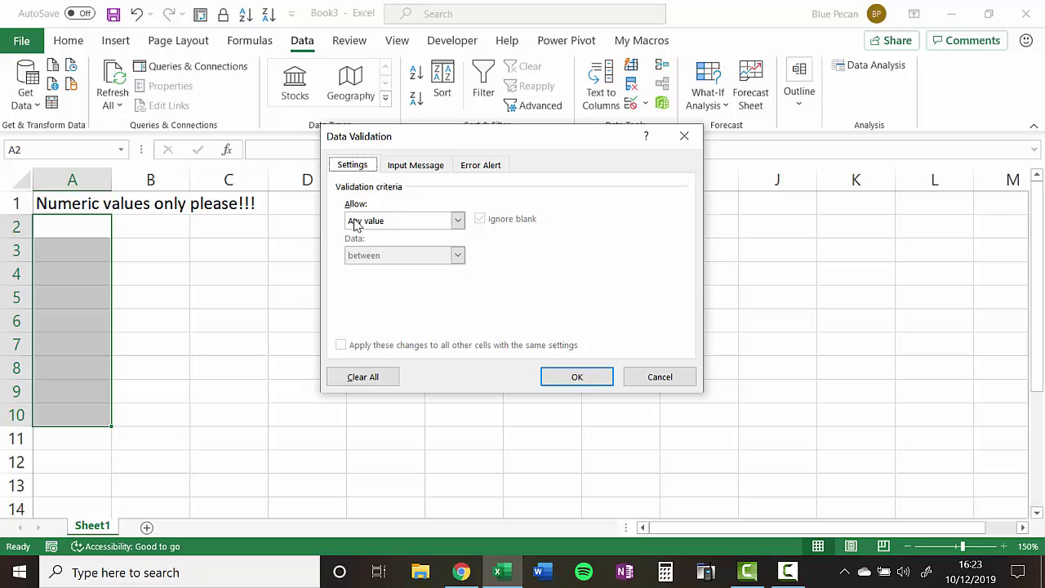
{"action": "left_click", "coordinate": [458, 220]}
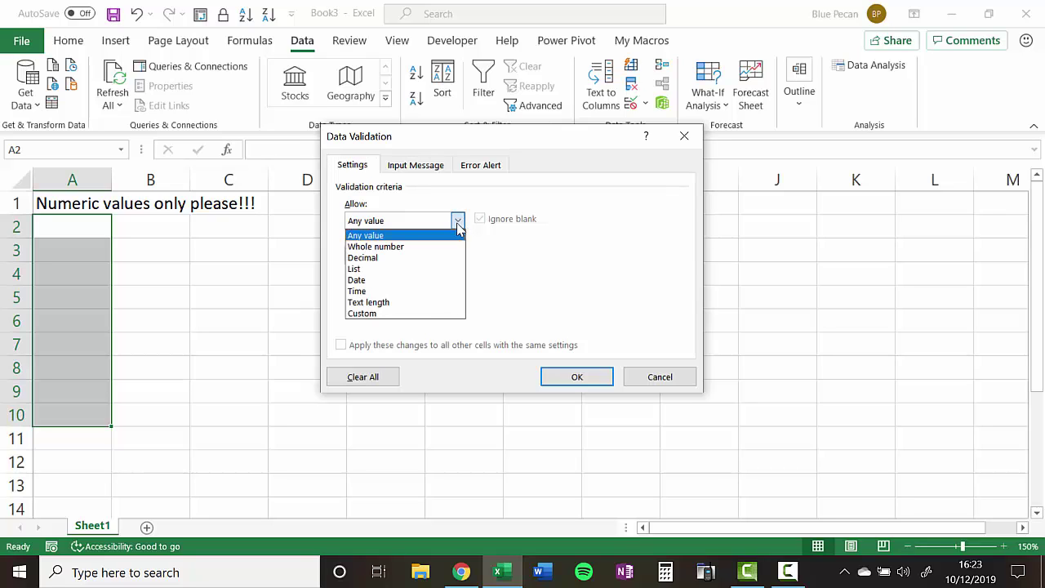
{"action": "left_click", "coordinate": [391, 248]}
{"action": "left_click", "coordinate": [455, 219]}
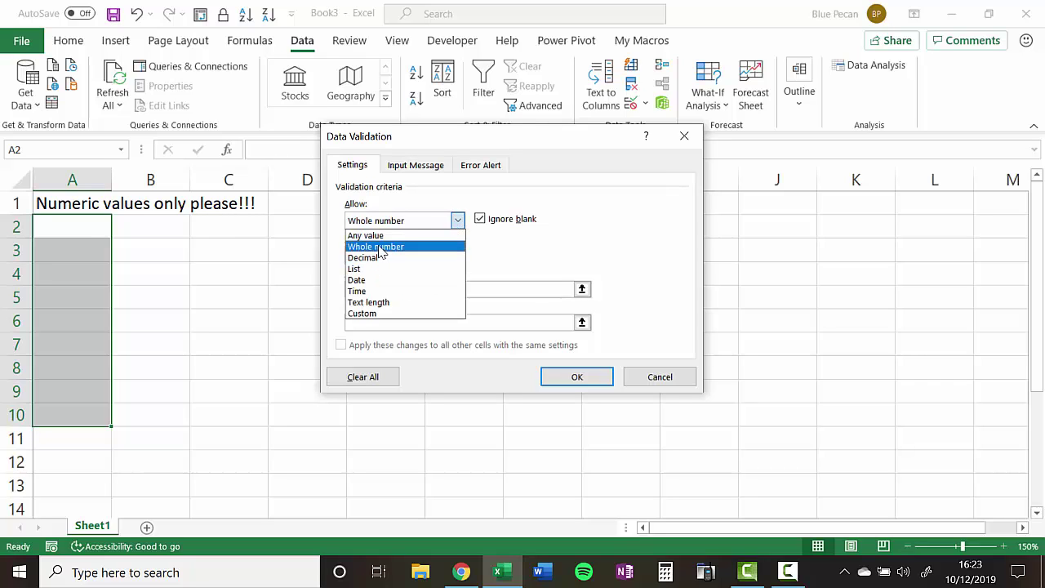
{"action": "left_click", "coordinate": [379, 247]}
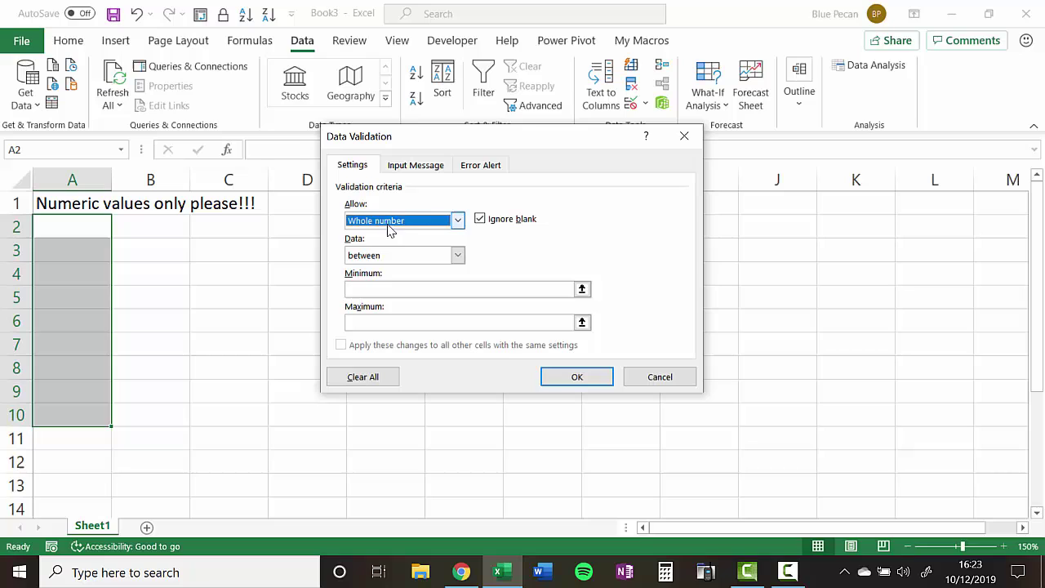
Enter a between condition with minimum 10 and maximum 100.
{"action": "left_click", "coordinate": [458, 257]}
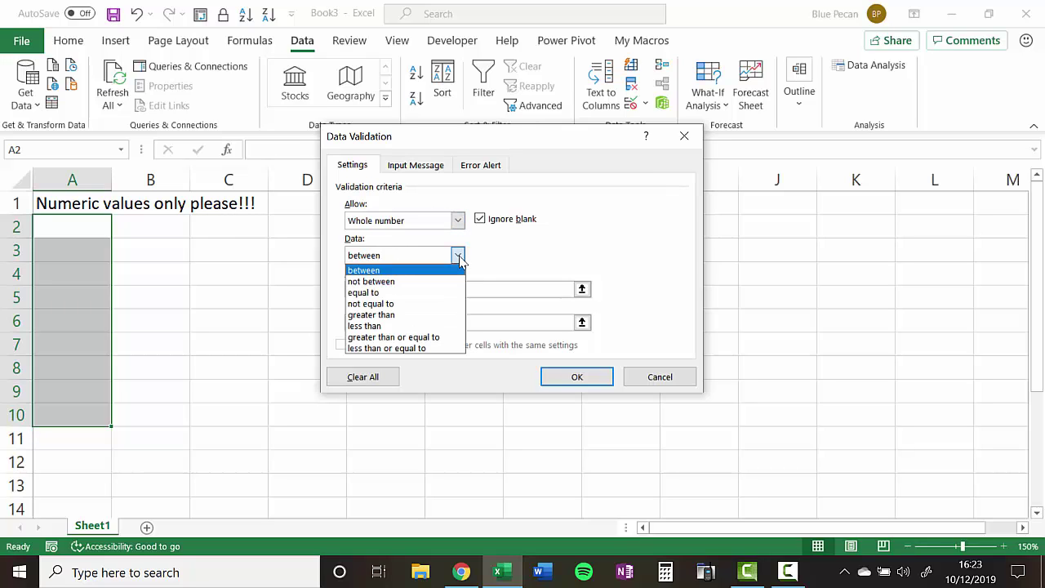
{"action": "left_click", "coordinate": [458, 256]}
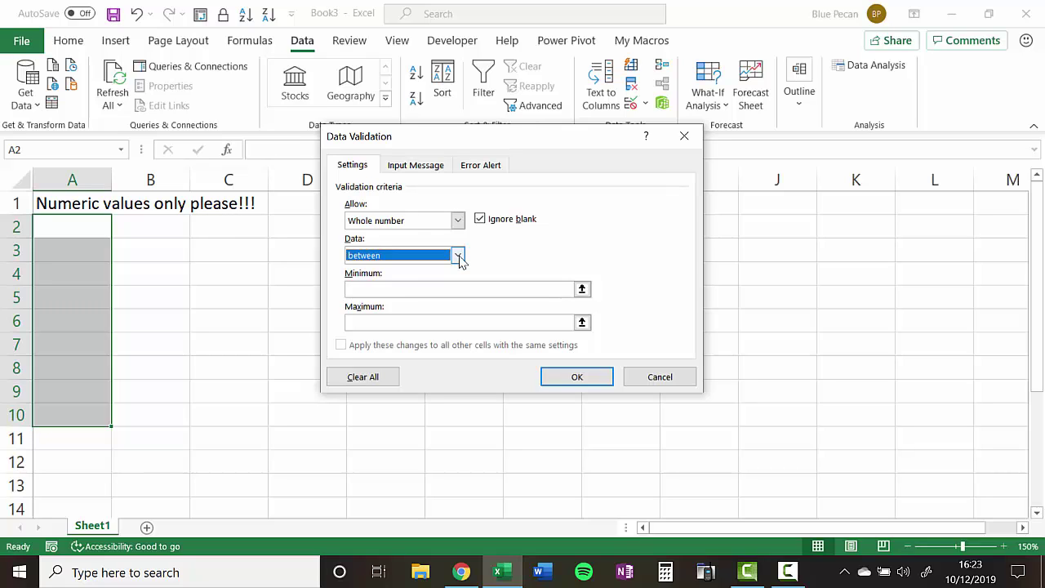
{"action": "left_click", "coordinate": [355, 292]}
{"action": "type", "text": "10"}
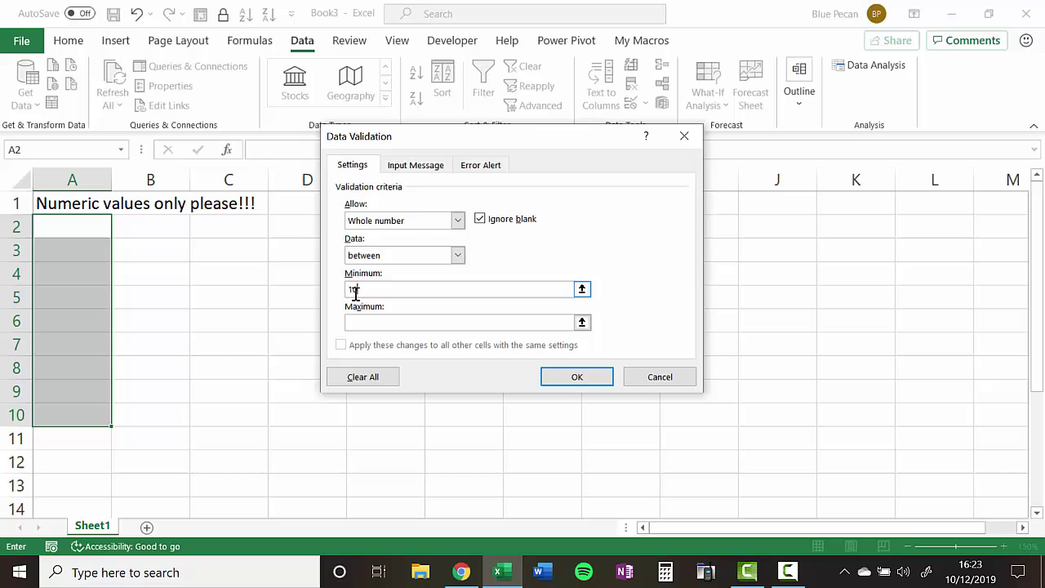
{"action": "left_click", "coordinate": [356, 323]}
{"action": "type", "text": "100"}
Change the condition to greater than or equal to with a minimum of 0.
{"action": "left_click", "coordinate": [457, 255]}
{"action": "left_click", "coordinate": [383, 314]}
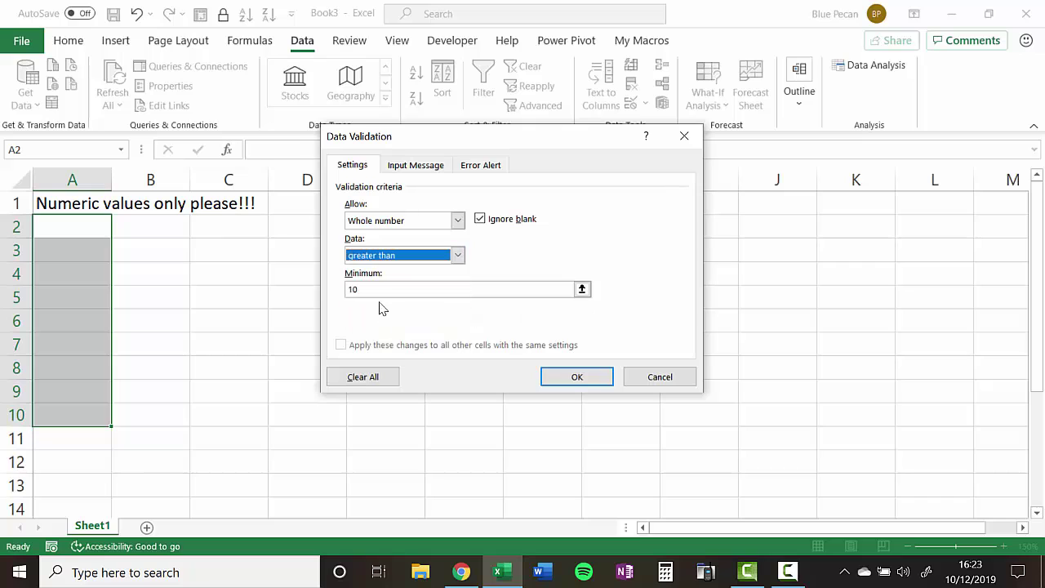
{"action": "left_click", "coordinate": [374, 289]}
{"action": "type", "text": "0"}
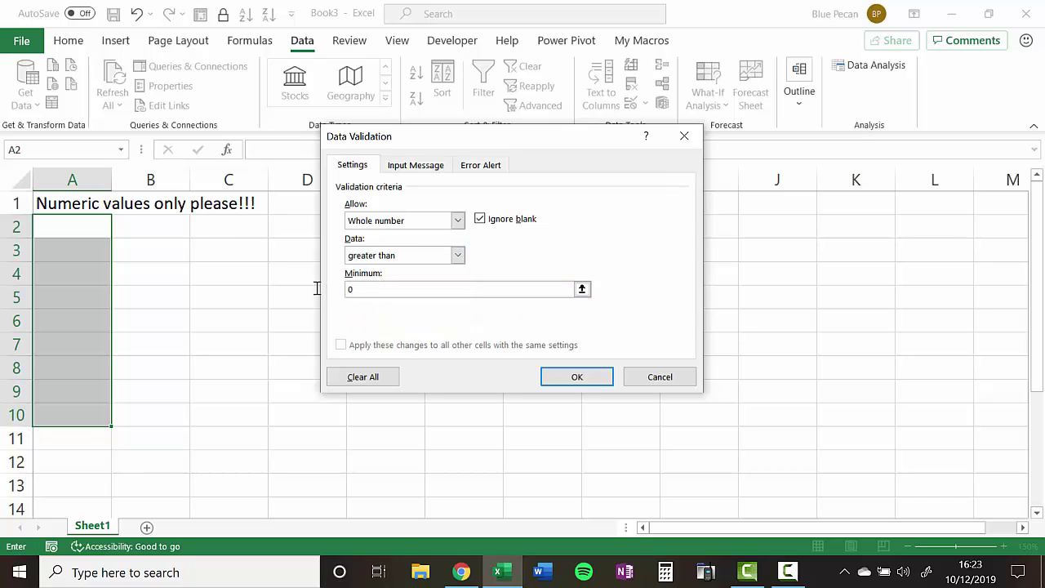
{"action": "left_click", "coordinate": [457, 256]}
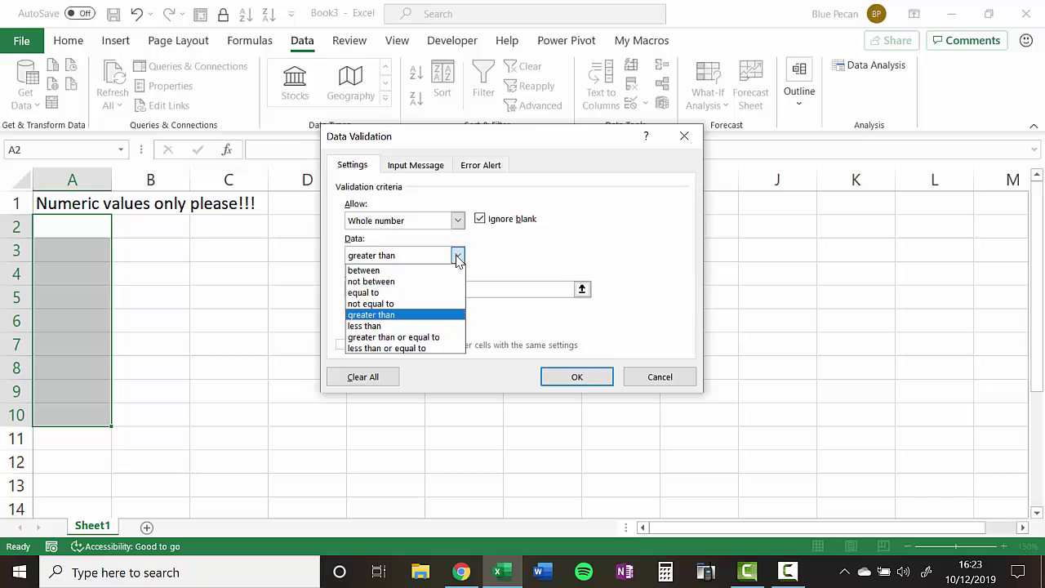
{"action": "left_click", "coordinate": [390, 339]}
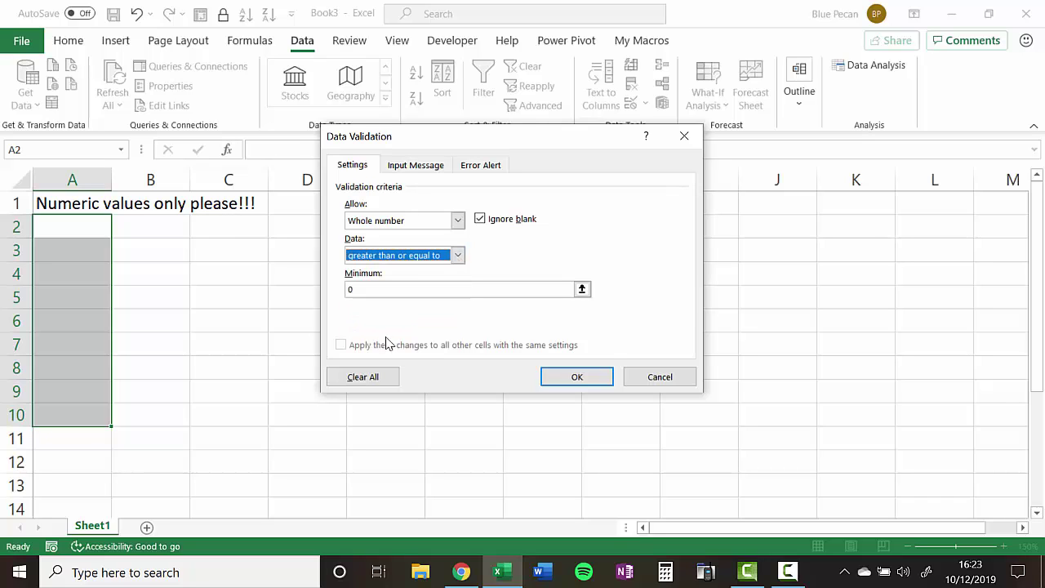
{"action": "left_click", "coordinate": [380, 289]}
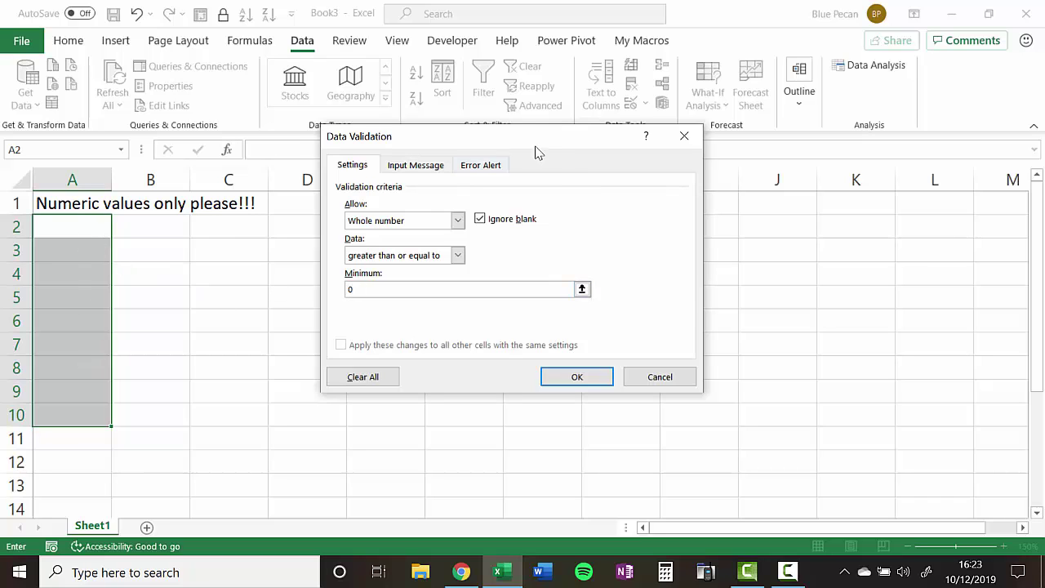
Add a Stop alert titled 'Numeric Values' saying 'Value must be greater than 0', then apply the rule.
{"action": "left_click", "coordinate": [482, 168]}
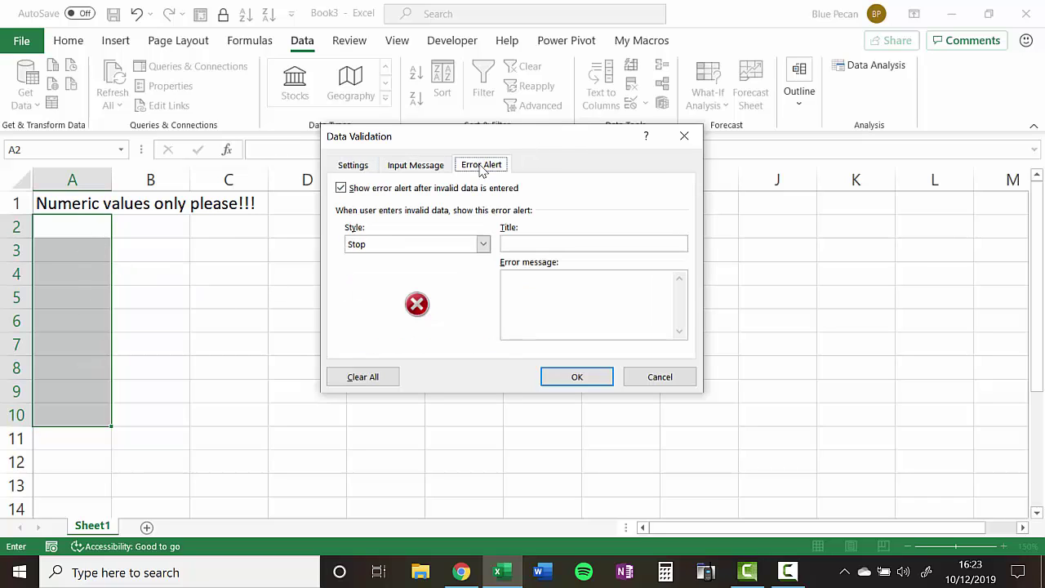
{"action": "left_click", "coordinate": [516, 239]}
{"action": "type", "text": "Numeric Values"}
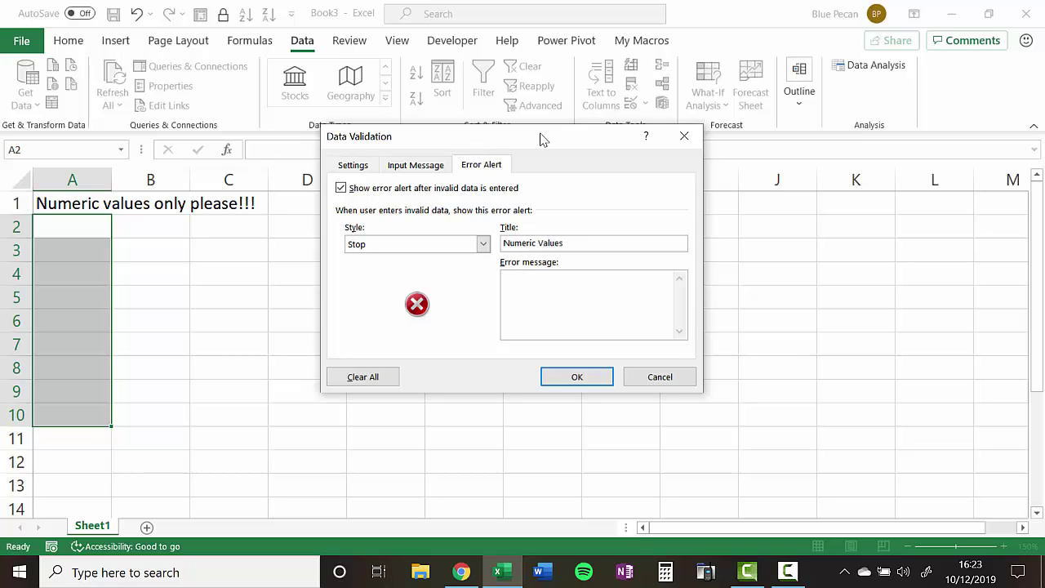
{"action": "left_click", "coordinate": [533, 294]}
{"action": "type", "text": "Value must be greater than 0"}
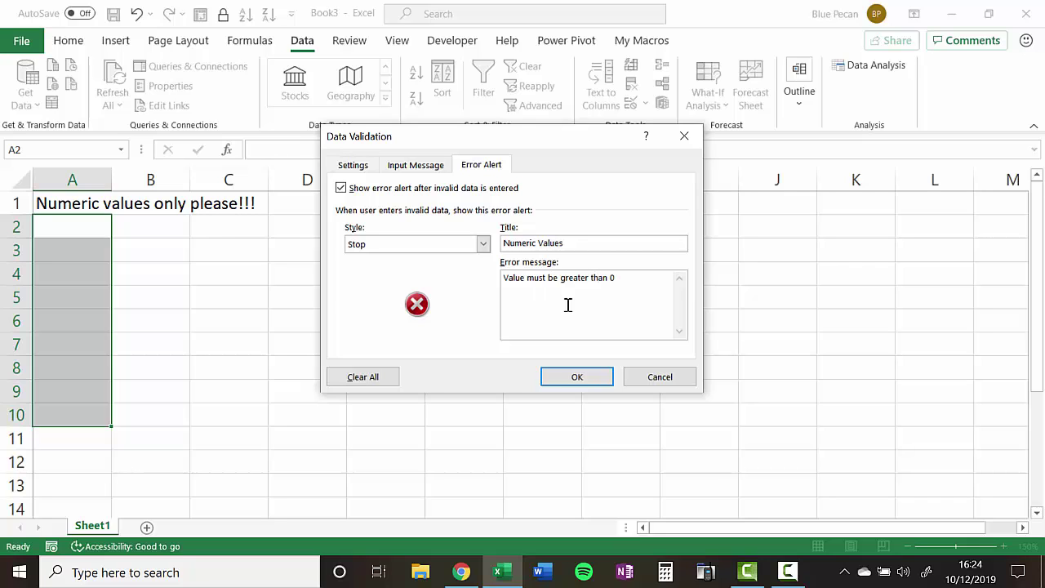
{"action": "left_click", "coordinate": [605, 378]}
Enter 8 in cell A3, leaving A2 blank.
{"action": "left_click", "coordinate": [65, 232]}
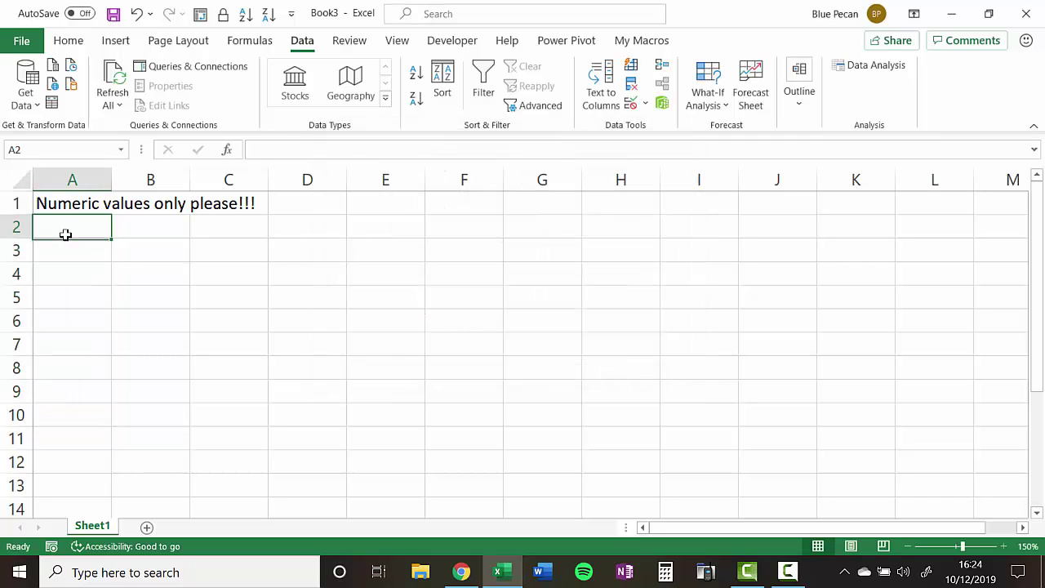
{"action": "left_click", "coordinate": [65, 245]}
{"action": "type", "text": "8"}
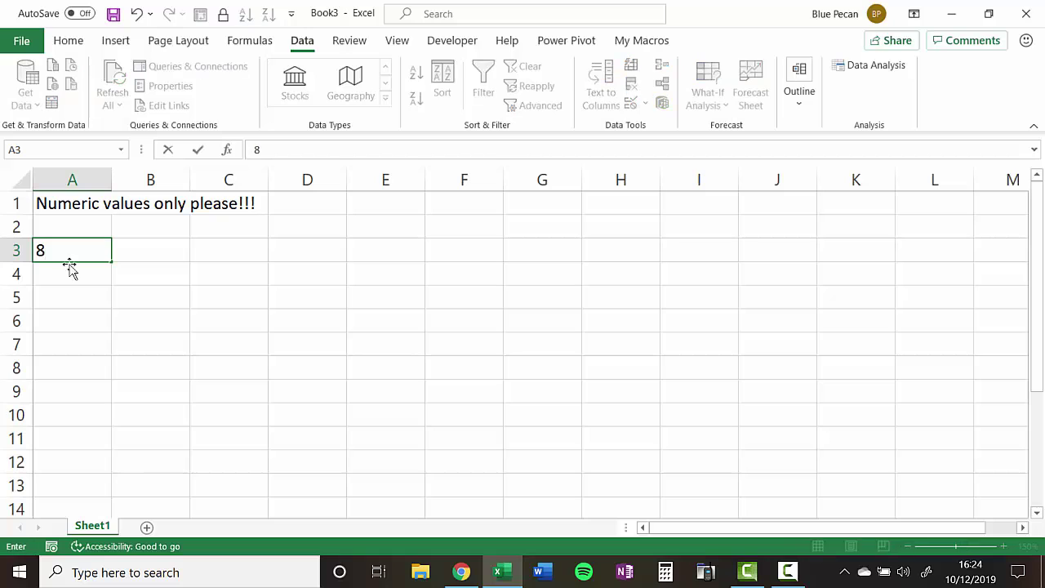
{"action": "left_click", "coordinate": [122, 296]}
Try -1 in A4 and cancel the rejected entry so A4 stays empty.
{"action": "left_click", "coordinate": [89, 289]}
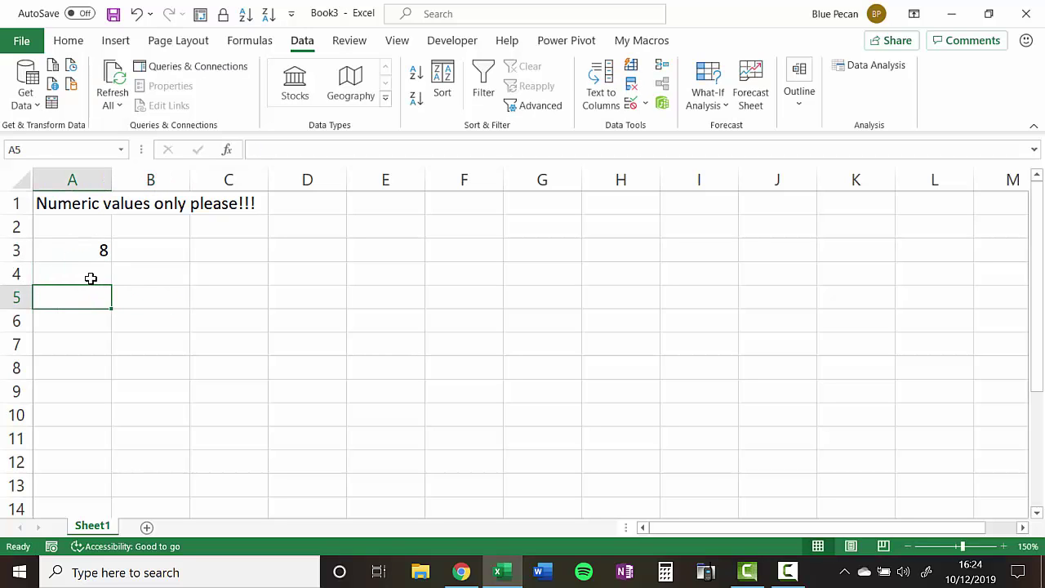
{"action": "left_click", "coordinate": [92, 274]}
{"action": "type", "text": "-1"}
{"action": "key", "text": "Return"}
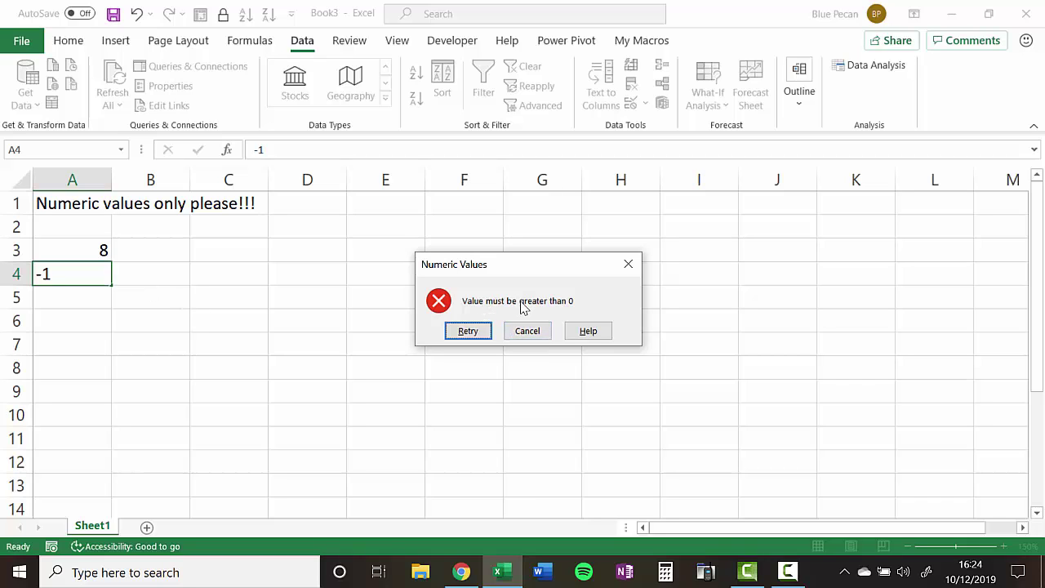
{"action": "left_click", "coordinate": [528, 334]}
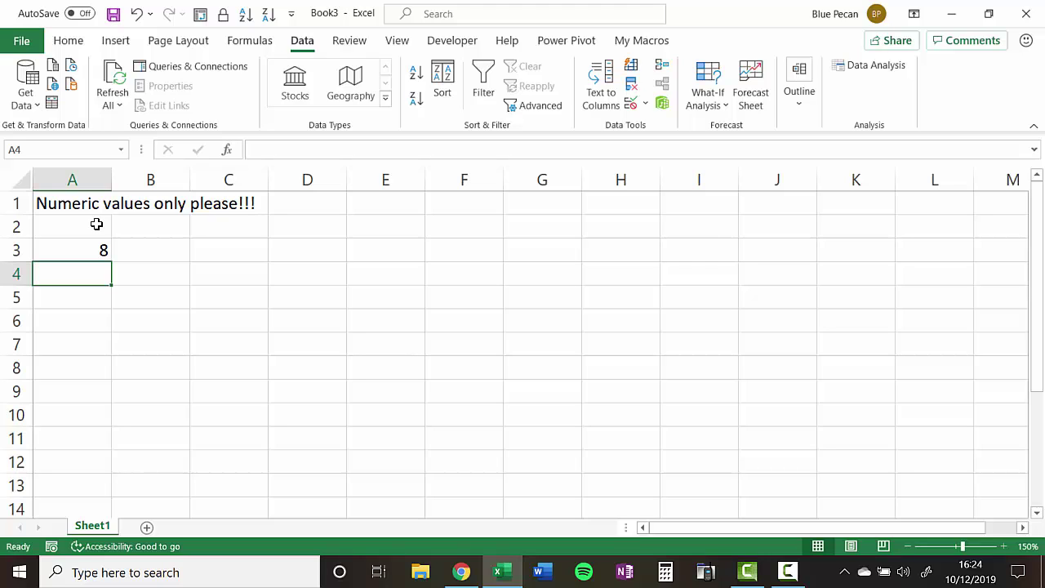
Reopen Data Validation for A2:A10 and set Allow to Custom.
{"action": "left_click_drag", "start_coordinate": [96, 224], "coordinate": [84, 417]}
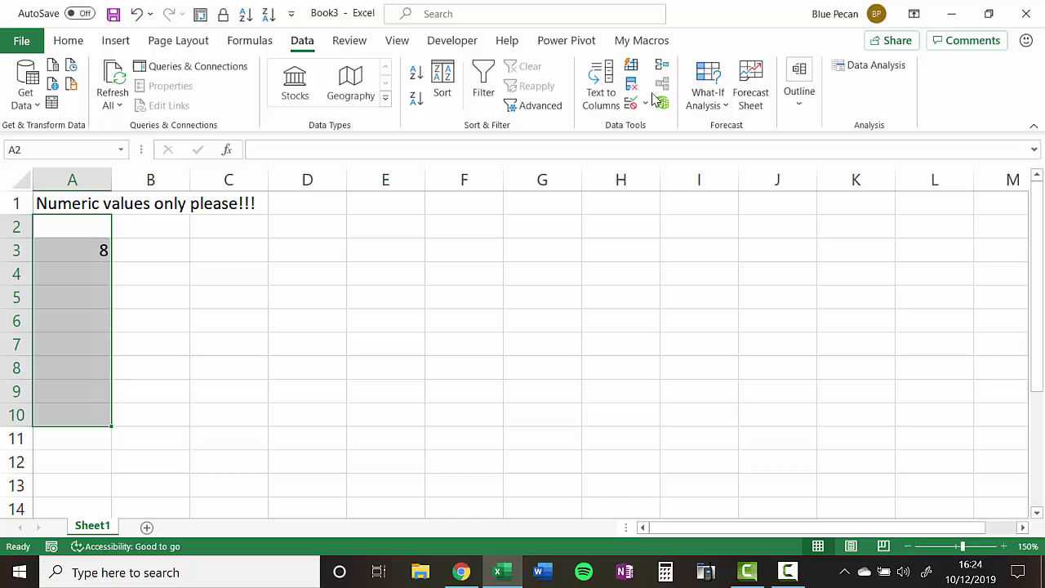
{"action": "left_click", "coordinate": [635, 113]}
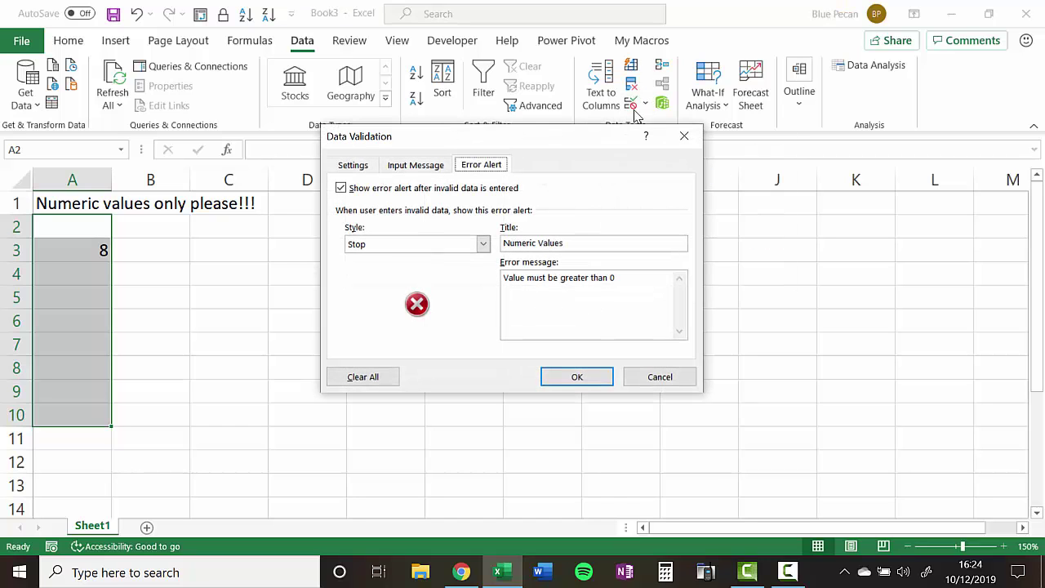
{"action": "left_click", "coordinate": [358, 166]}
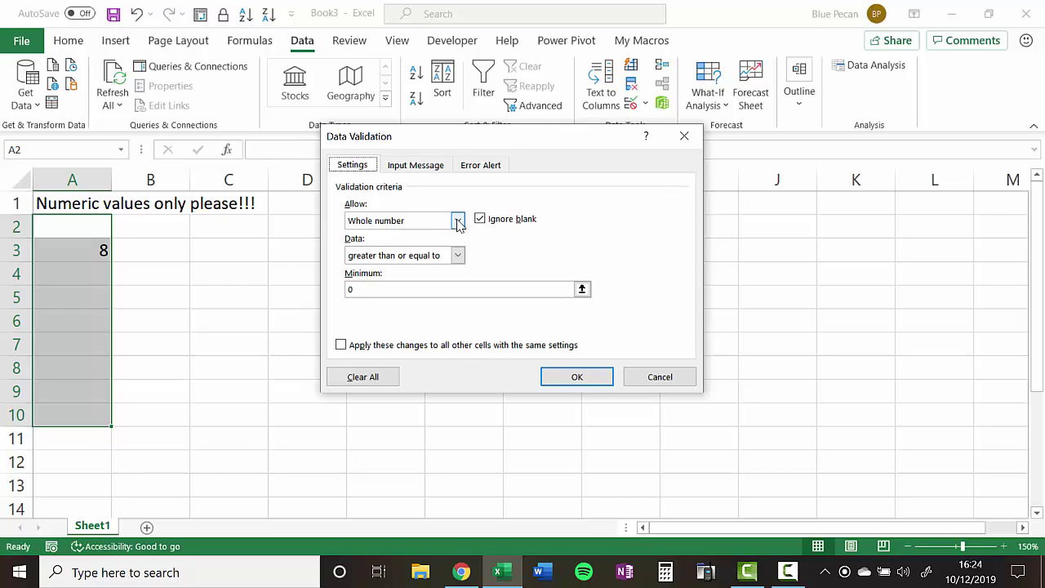
{"action": "left_click", "coordinate": [457, 221]}
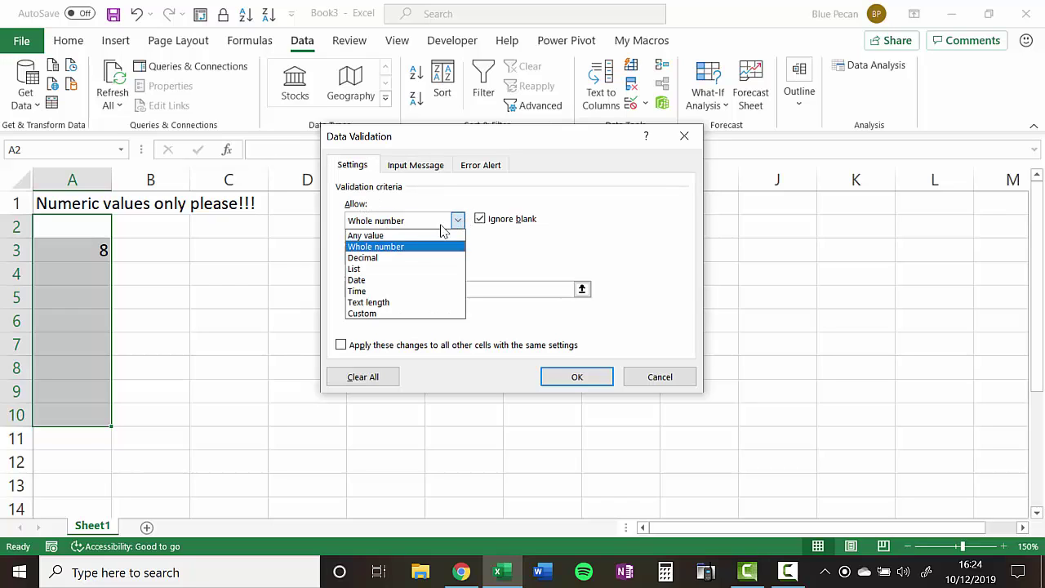
{"action": "left_click", "coordinate": [362, 314]}
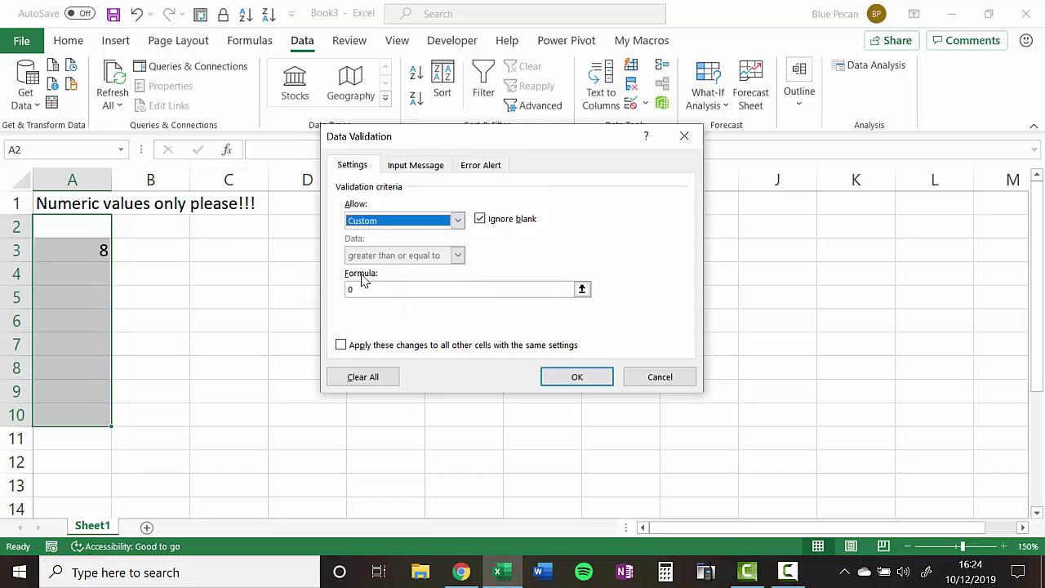
Replace the formula with =ISNUMBER(A2).
{"action": "double_click", "coordinate": [362, 288]}
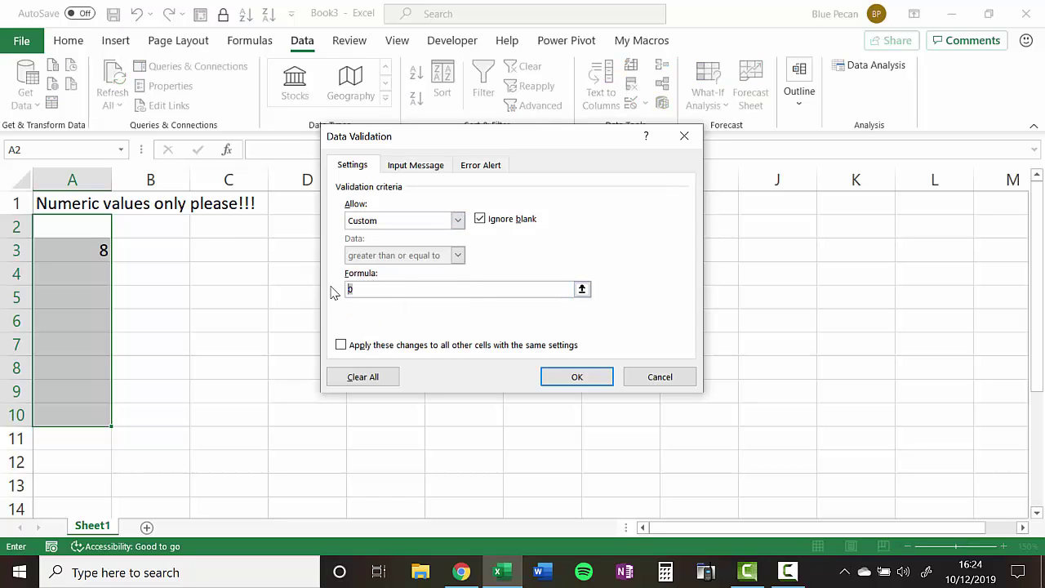
{"action": "type", "text": "=ISNUMBER("}
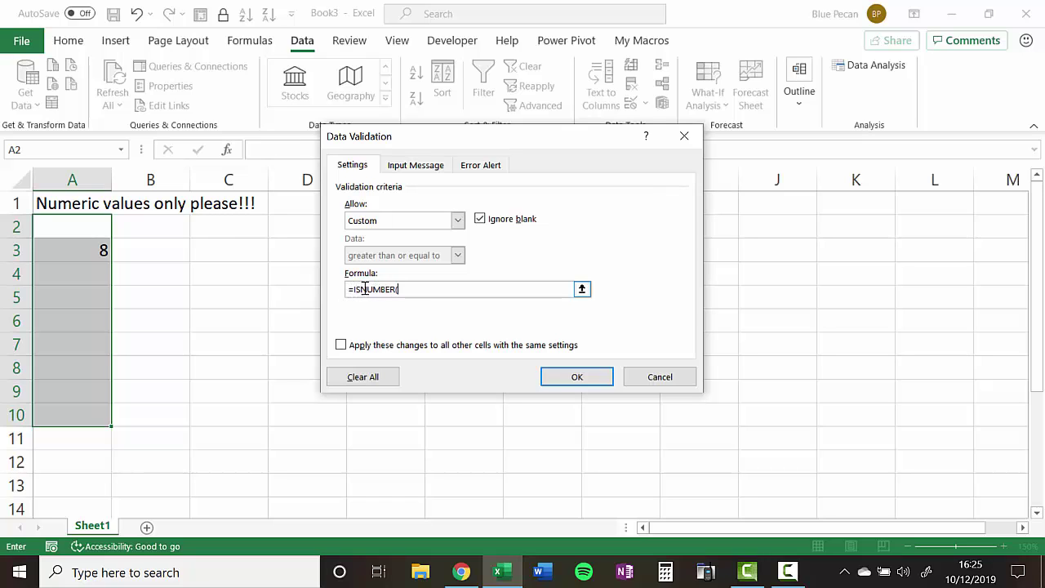
{"action": "left_click", "coordinate": [93, 224]}
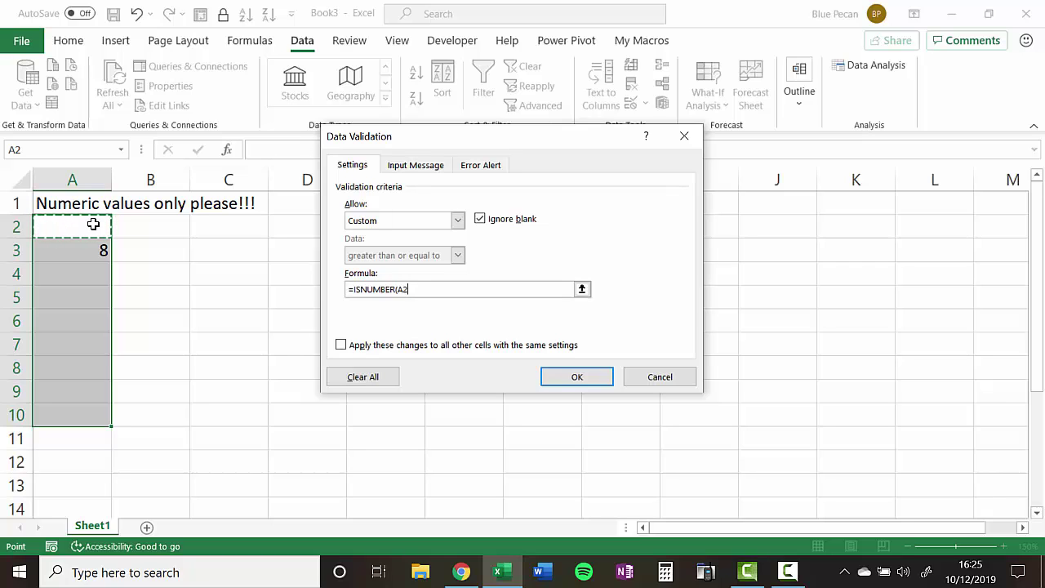
{"action": "type", "text": ")"}
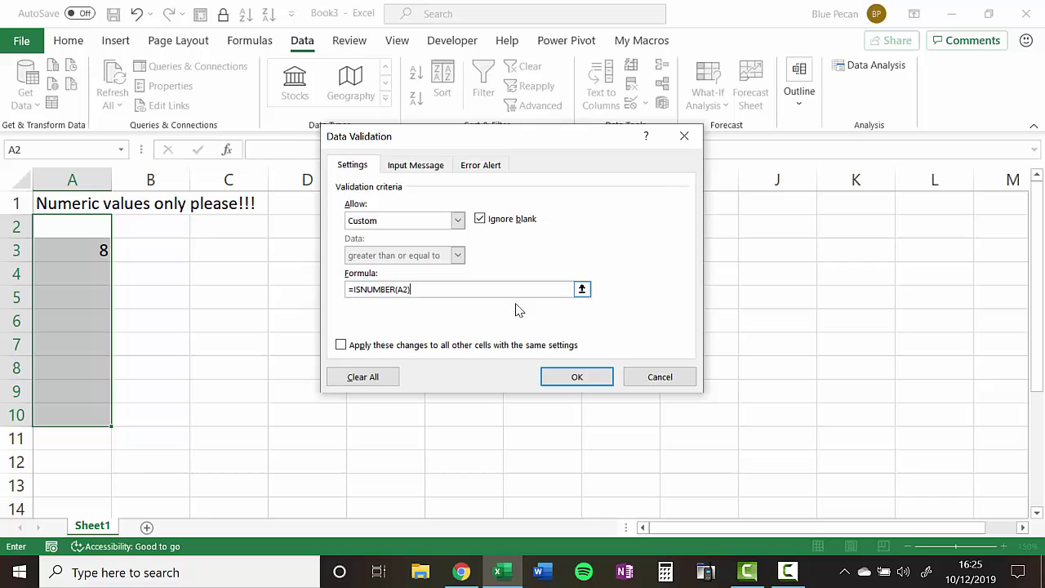
Change the error message to 'Value must be numeric' and apply the custom rule.
{"action": "left_click", "coordinate": [478, 166]}
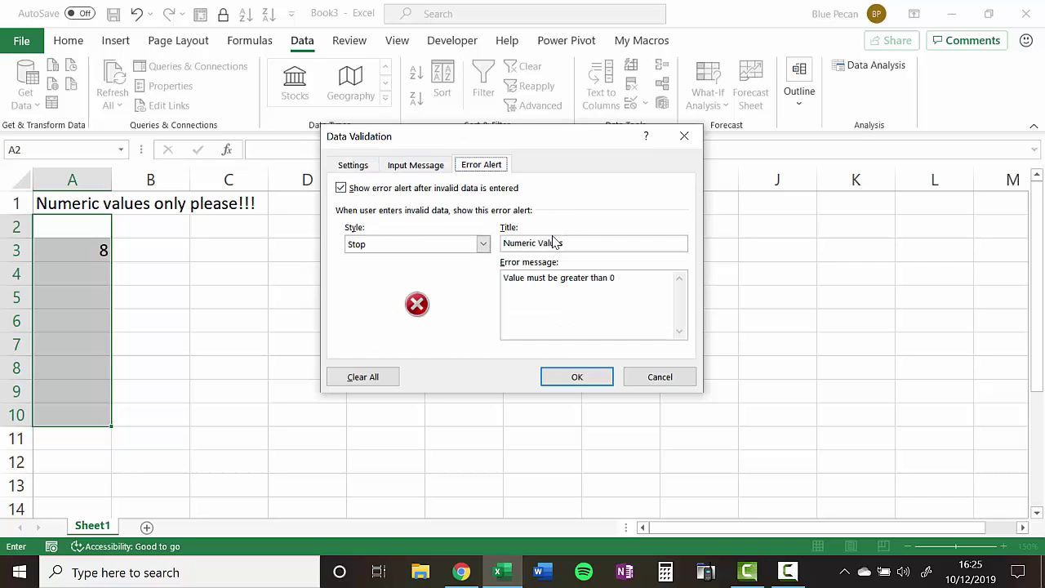
{"action": "left_click_drag", "start_coordinate": [620, 276], "coordinate": [439, 280]}
{"action": "type", "text": "V"}
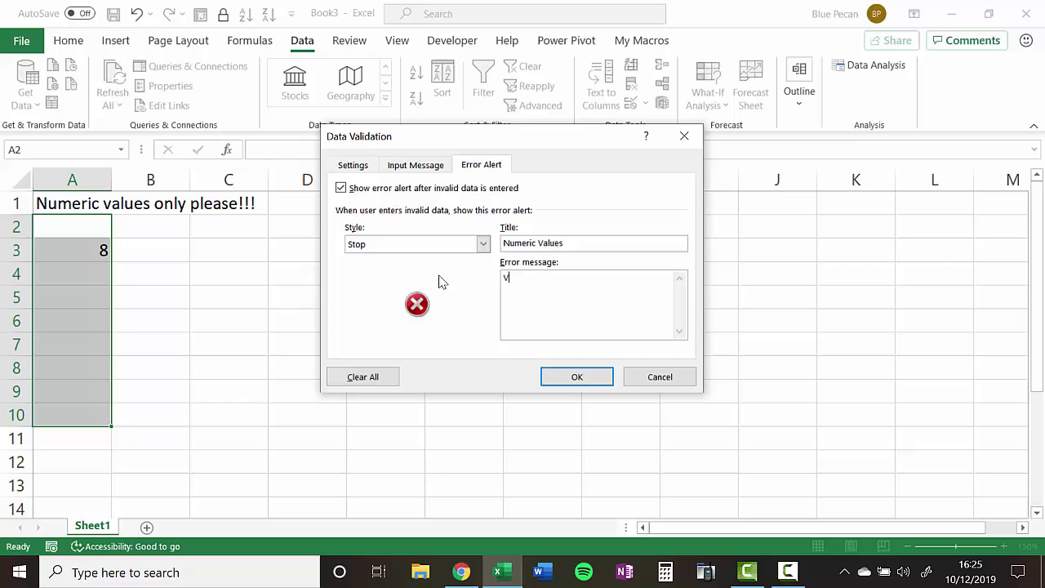
{"action": "type", "text": "alue must be numeric"}
{"action": "left_click", "coordinate": [565, 377]}
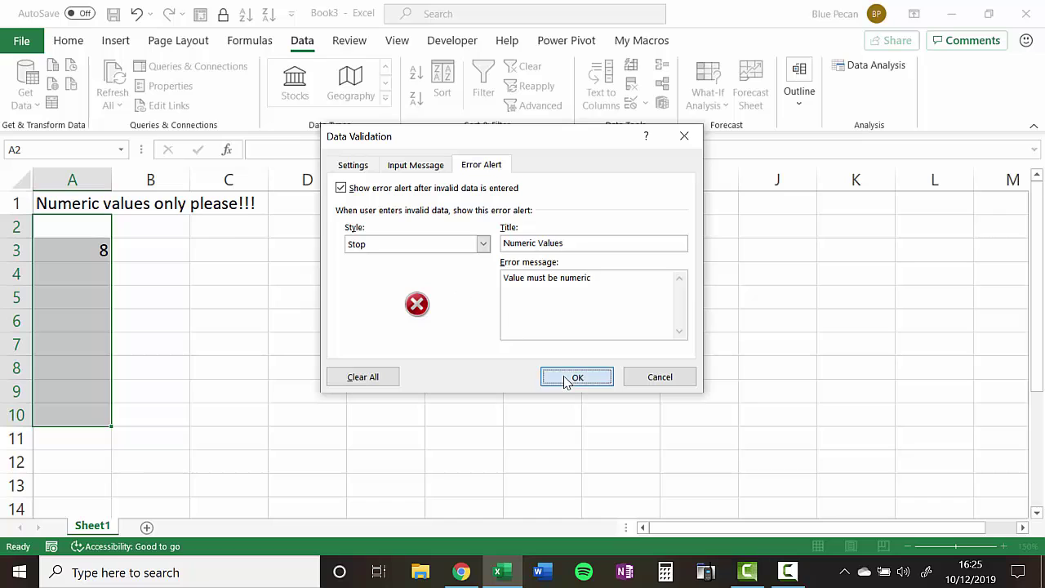
Enter 1 in A2 and -1 in A4.
{"action": "left_click", "coordinate": [90, 228]}
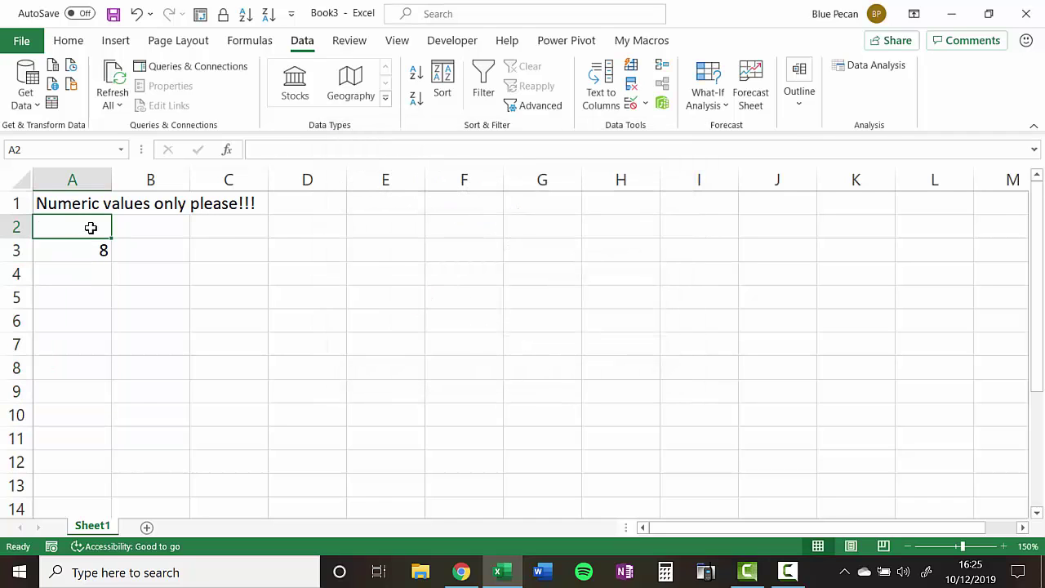
{"action": "type", "text": "1"}
{"action": "left_click", "coordinate": [89, 274]}
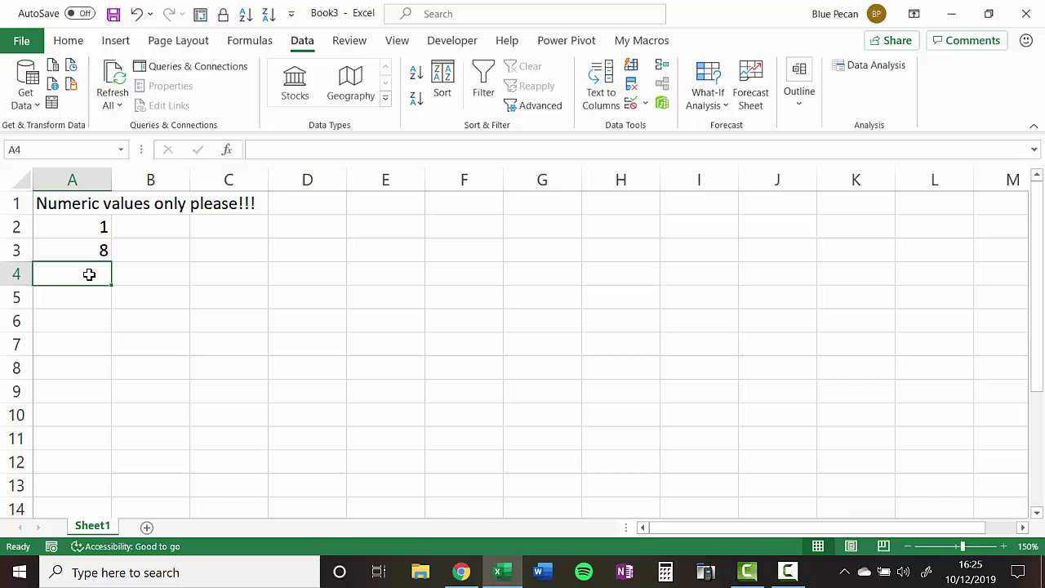
{"action": "type", "text": "-1"}
{"action": "left_click", "coordinate": [89, 300]}
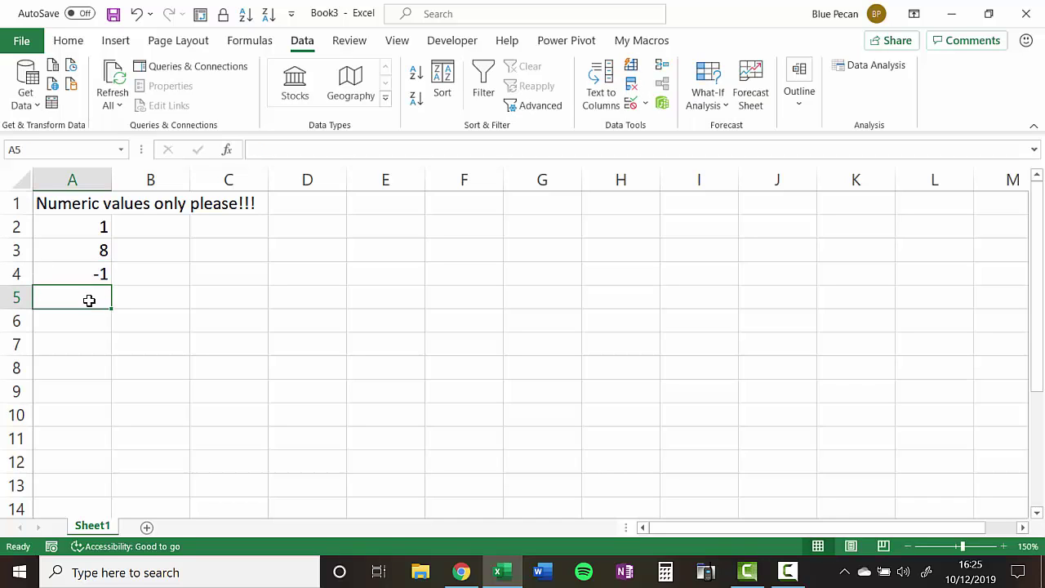
Try 'Cat' in A5 and cancel the rejected entry.
{"action": "type", "text": "Cat"}
{"action": "key", "text": "Return"}
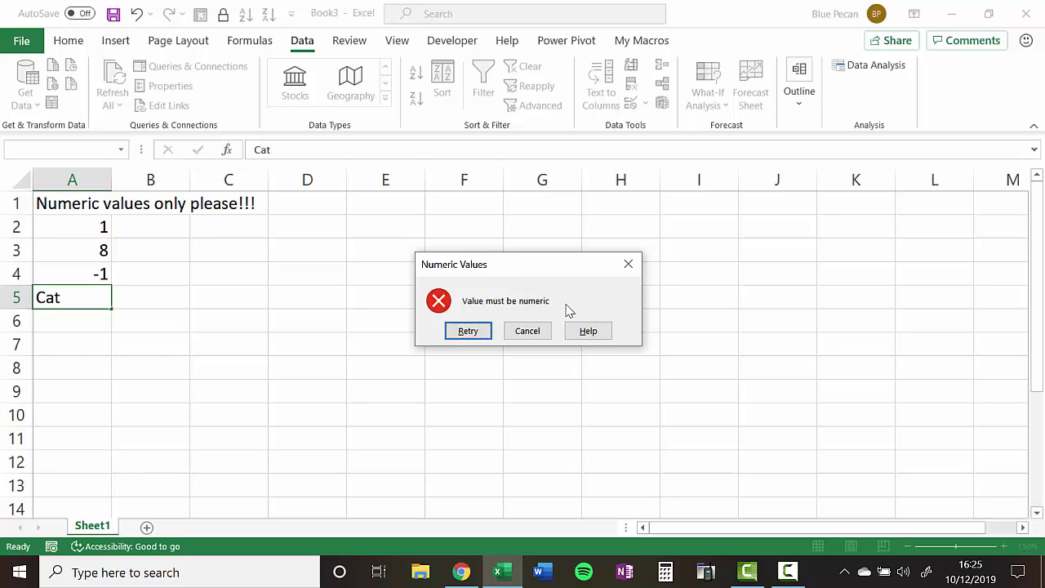
{"action": "left_click", "coordinate": [528, 331]}
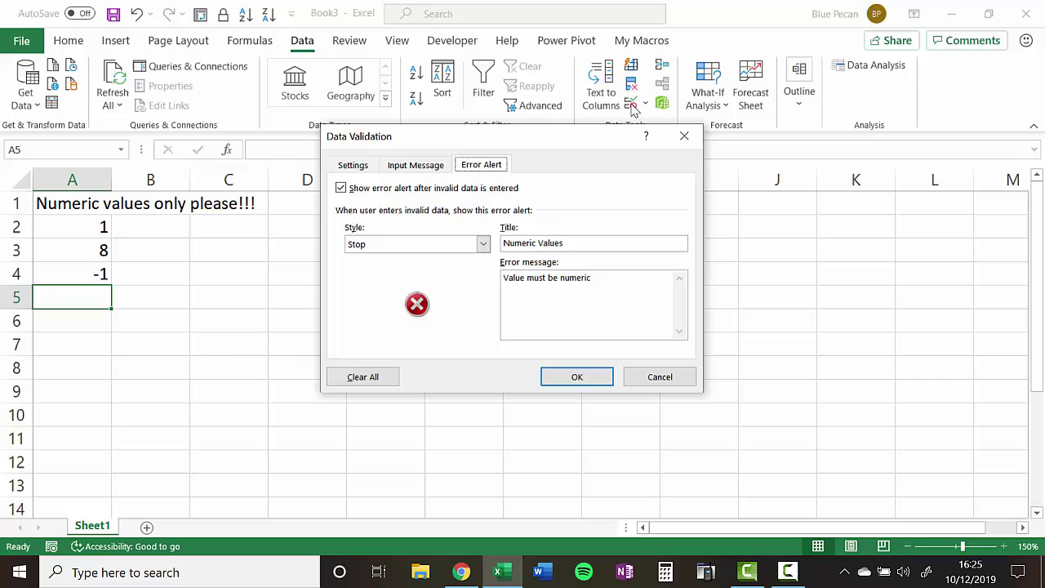
On Settings, switch Allow to Whole number and back to Custom, showing =ISNUMBER(A5).
{"action": "left_click", "coordinate": [343, 167]}
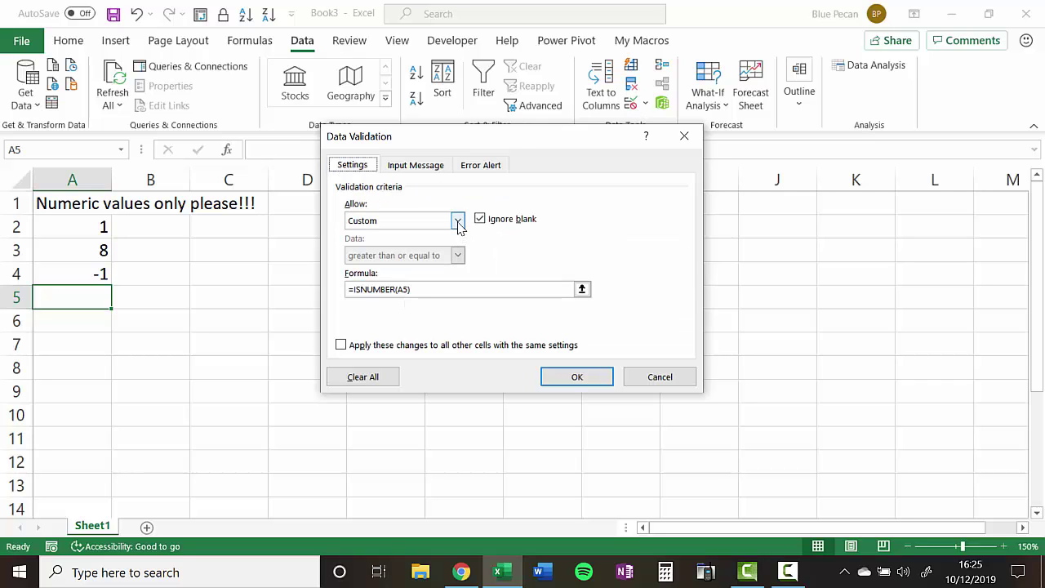
{"action": "left_click", "coordinate": [458, 220]}
{"action": "left_click", "coordinate": [402, 242]}
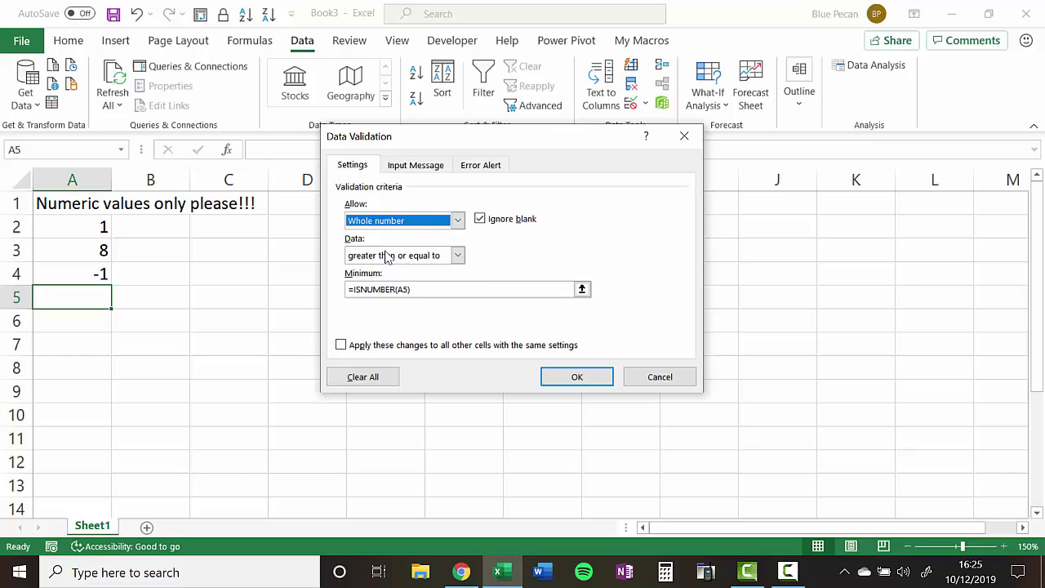
{"action": "left_click", "coordinate": [457, 222]}
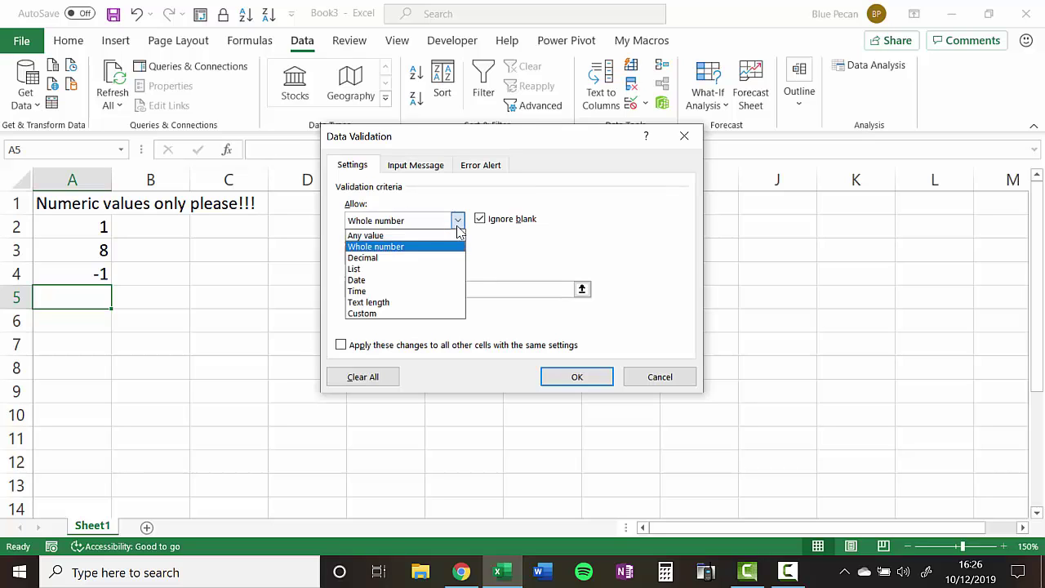
{"action": "left_click", "coordinate": [367, 314]}
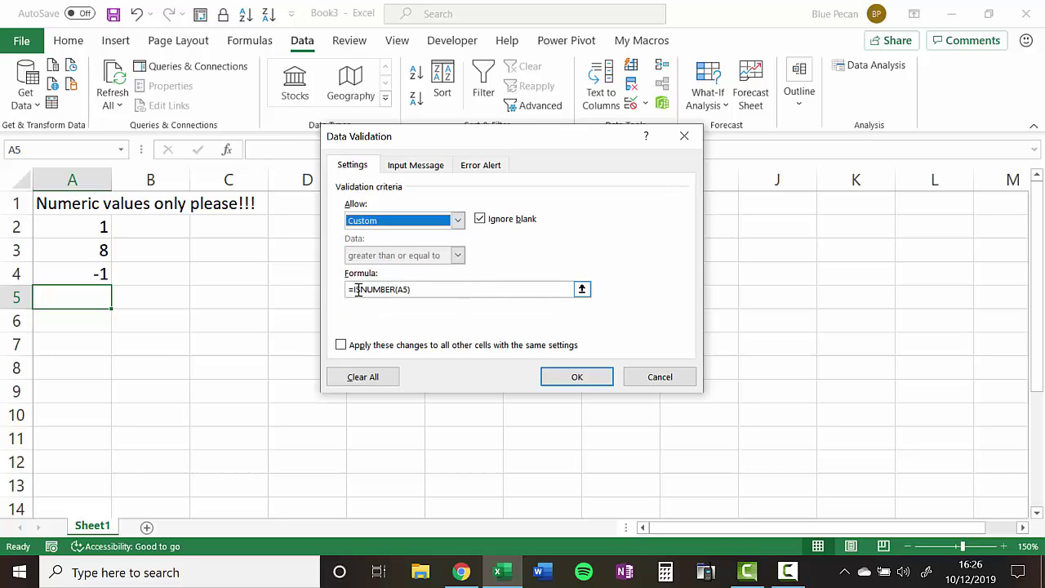